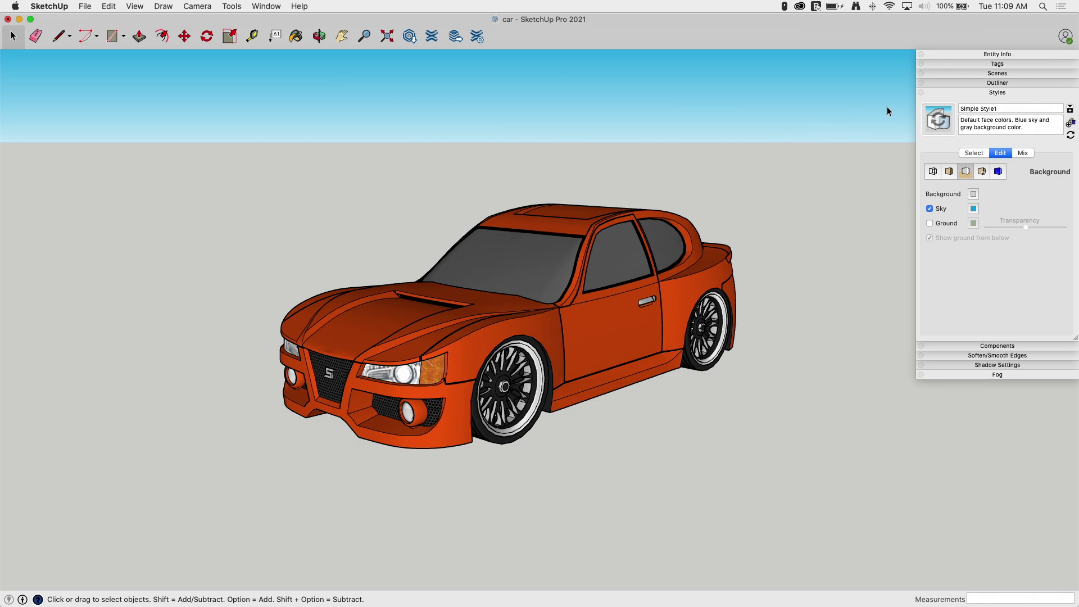
# Turn off the sky in the style's background settings and set the background color to Snow
pyautogui.click(929, 209)
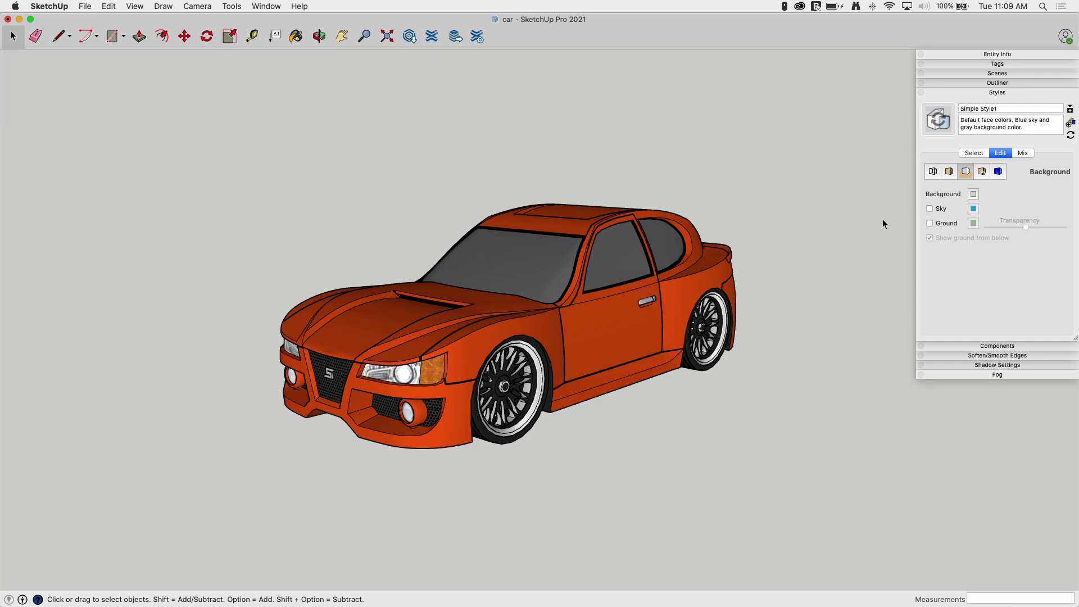
pyautogui.click(973, 194)
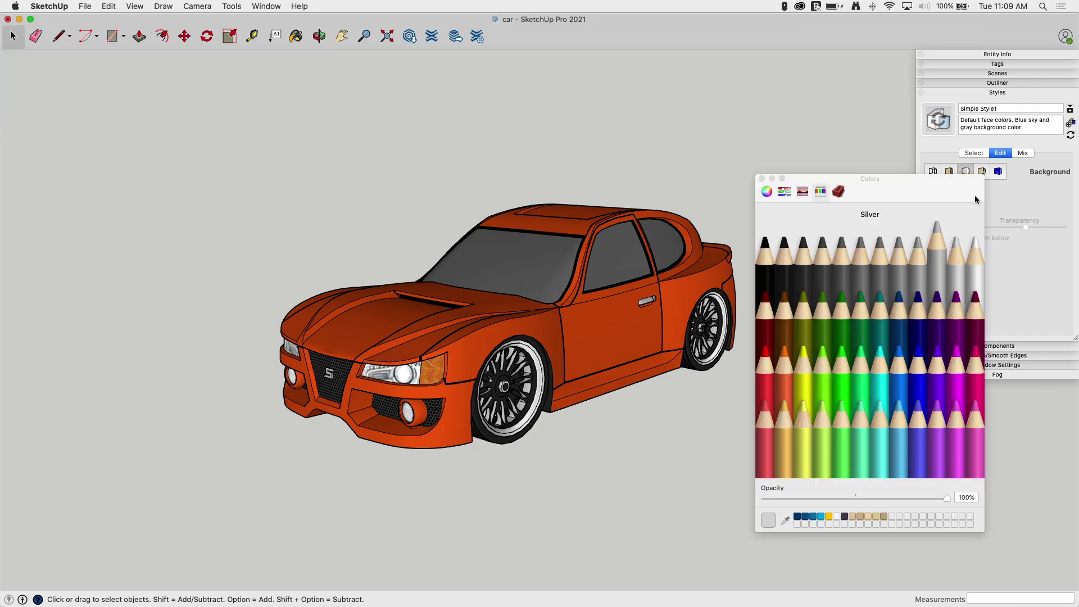
pyautogui.click(973, 250)
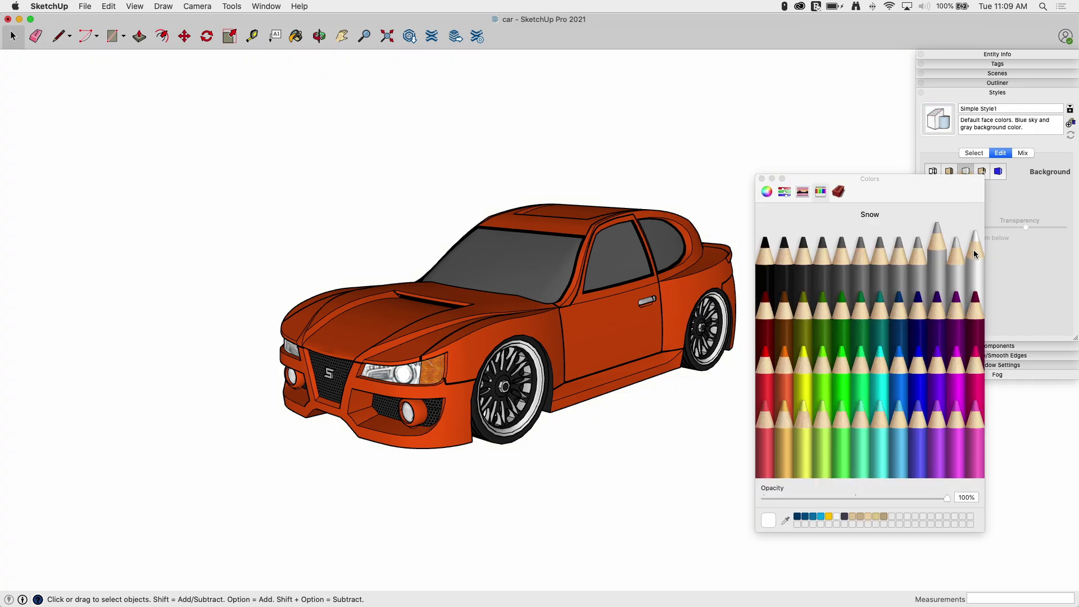
pyautogui.click(762, 179)
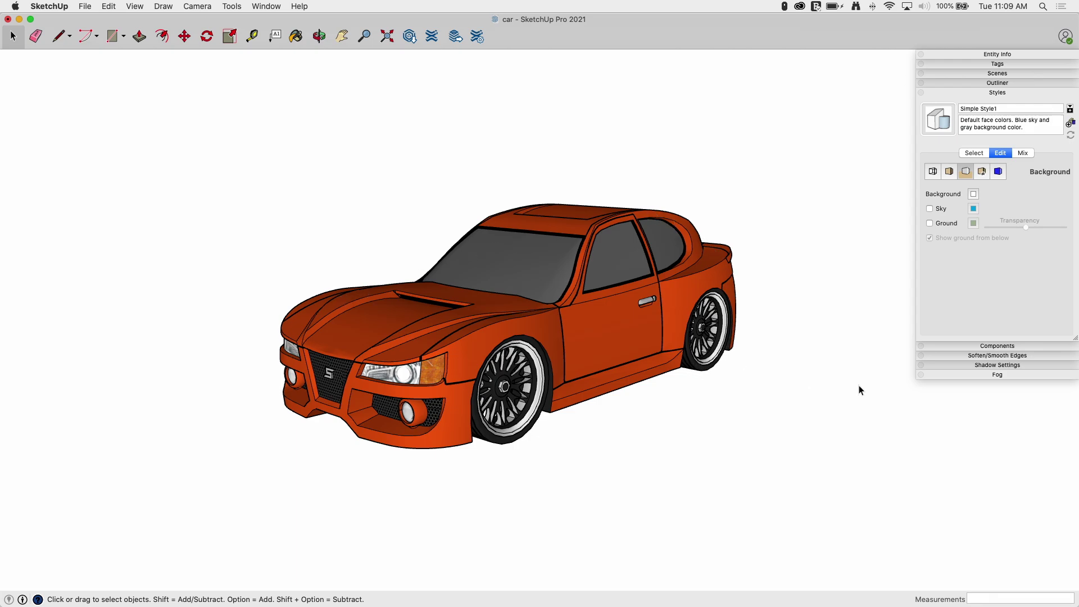
# Display fog and adjust its start and end distances so the car's front stays clear while its rear fades into the background
pyautogui.click(967, 377)
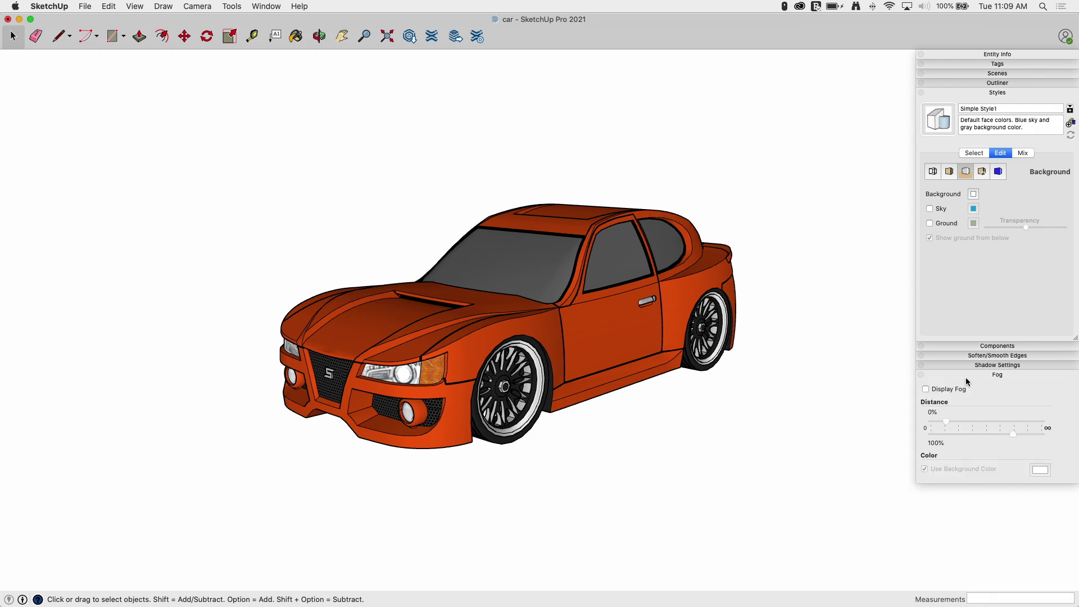
pyautogui.click(926, 388)
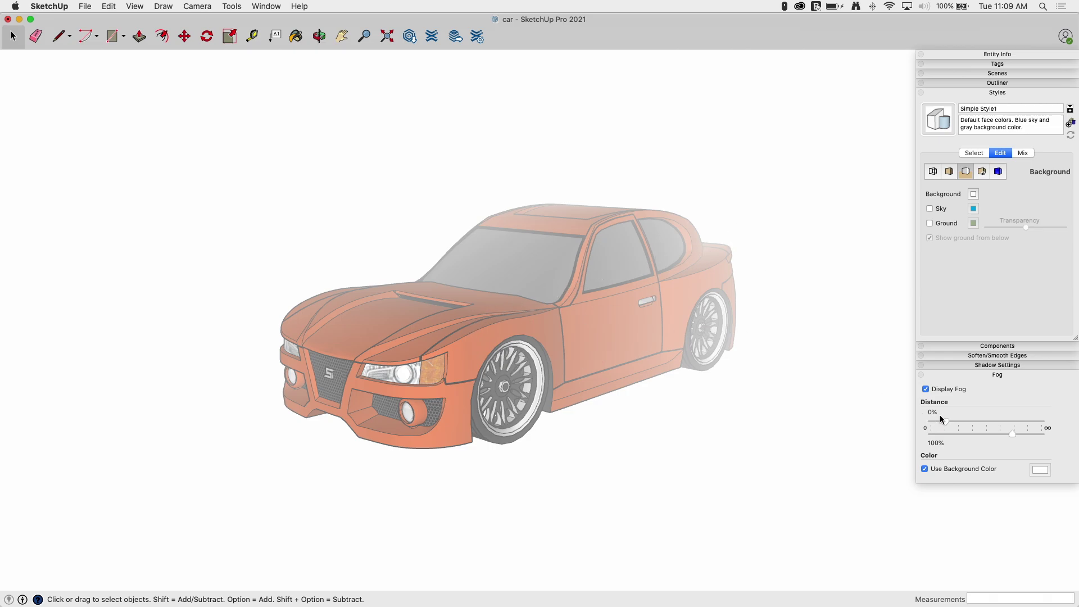
pyautogui.moveTo(947, 423); pyautogui.dragTo(959, 426)
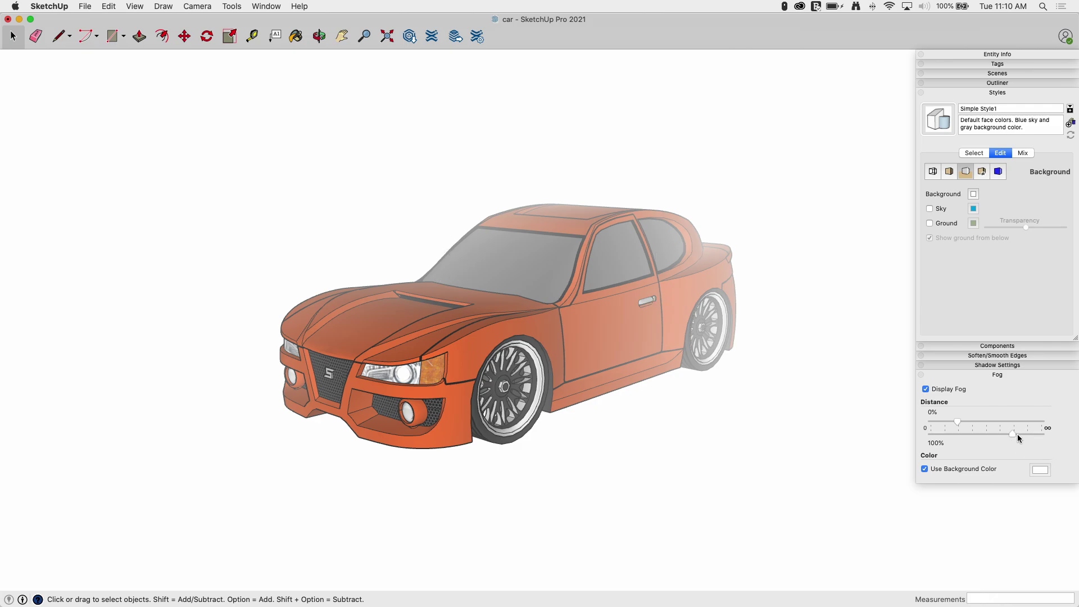
pyautogui.moveTo(1012, 434); pyautogui.dragTo(1002, 436)
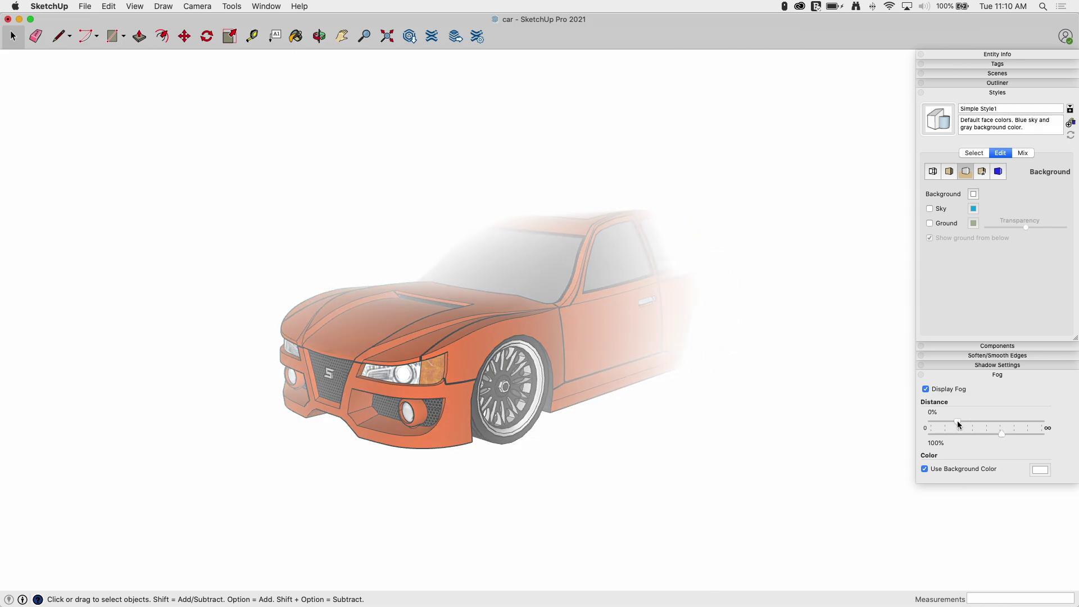
pyautogui.moveTo(959, 422); pyautogui.dragTo(984, 421)
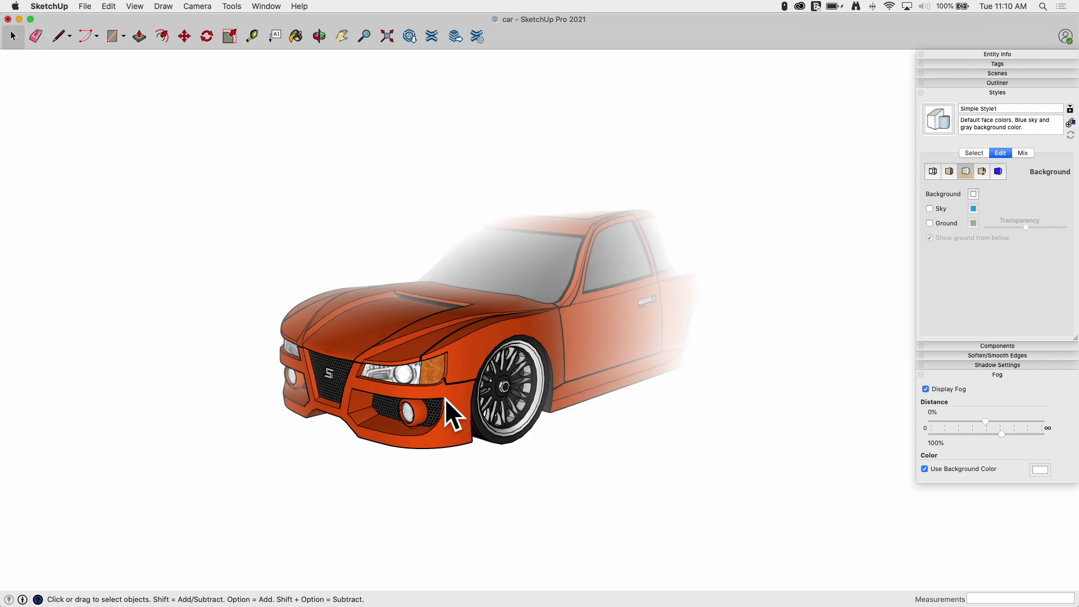
pyautogui.moveTo(986, 420); pyautogui.dragTo(1003, 434)
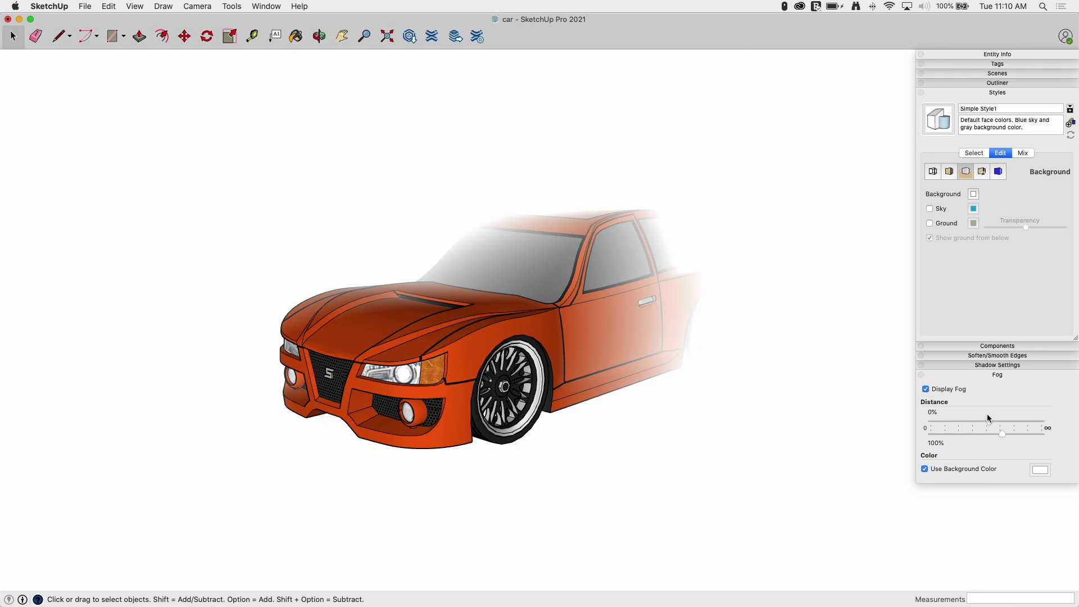
pyautogui.moveTo(991, 421); pyautogui.dragTo(983, 425)
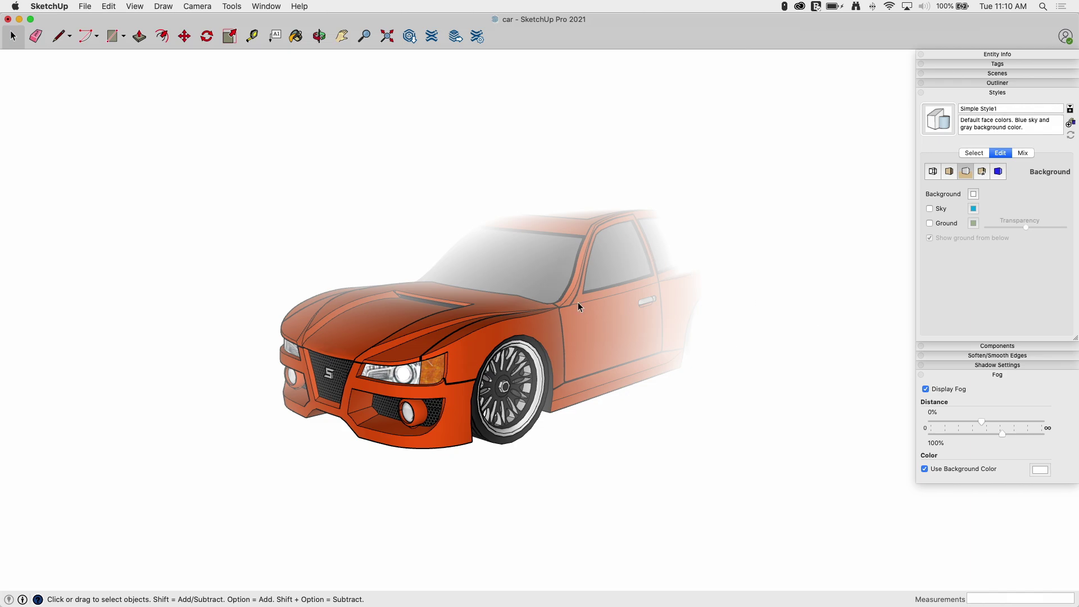
# Add a scene that stores the current camera view, style and fog, and check its saved properties
pyautogui.click(999, 73)
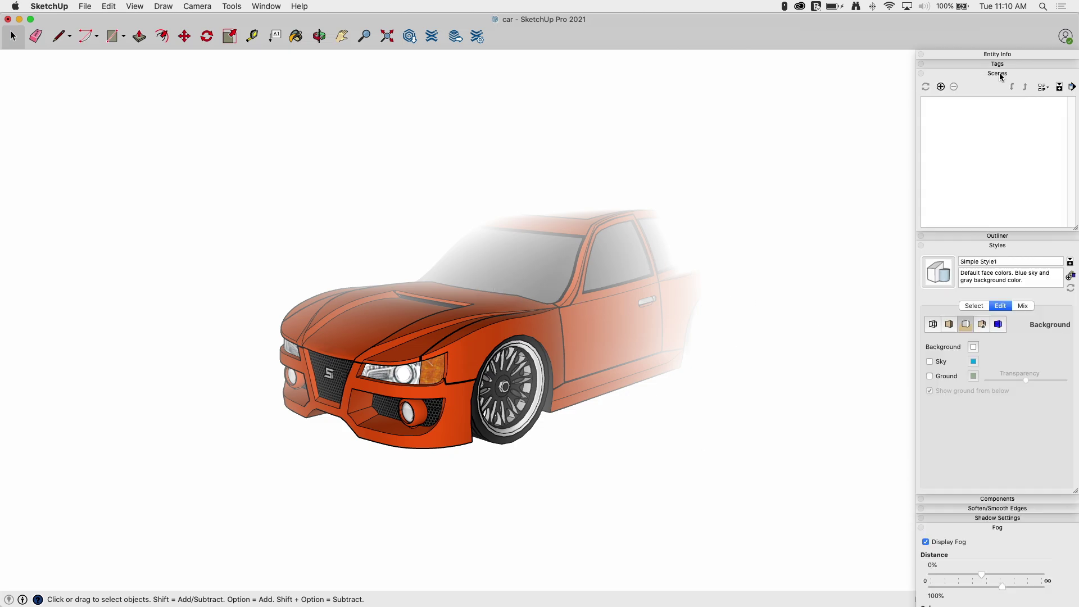
pyautogui.click(940, 87)
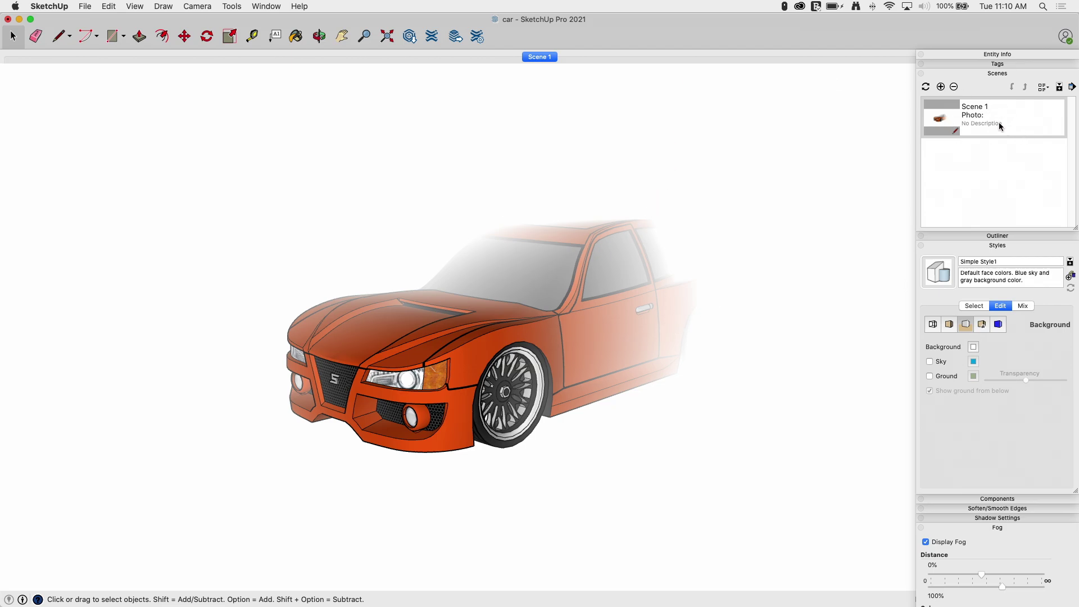
pyautogui.click(1059, 86)
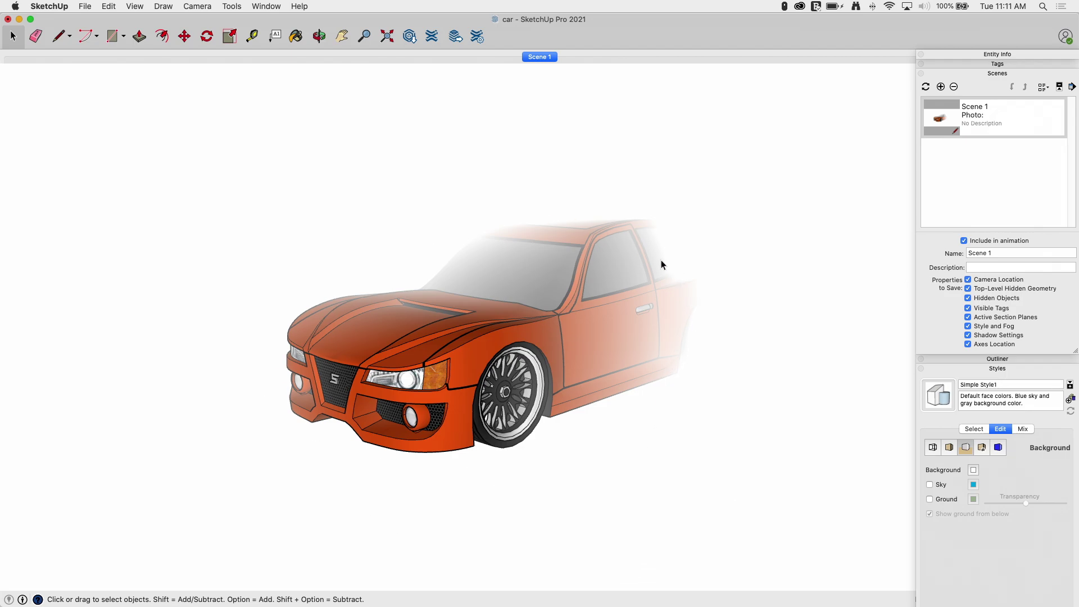
pyautogui.click(982, 74)
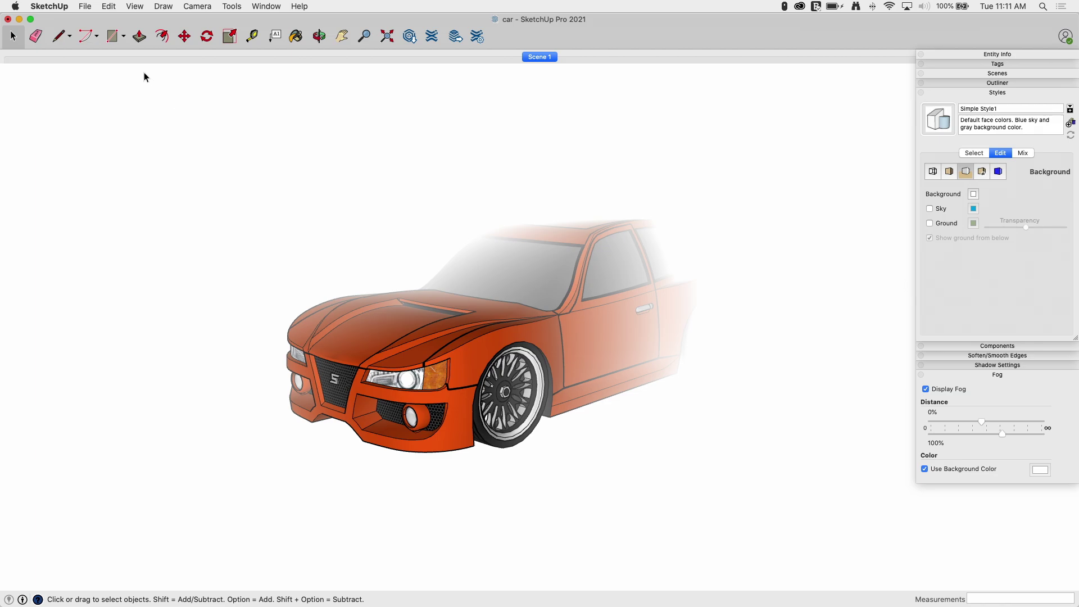
# Save the model and send it to LayOut using the plain Letter Landscape paper template
pyautogui.click(78, 7)
pyautogui.click(92, 80)
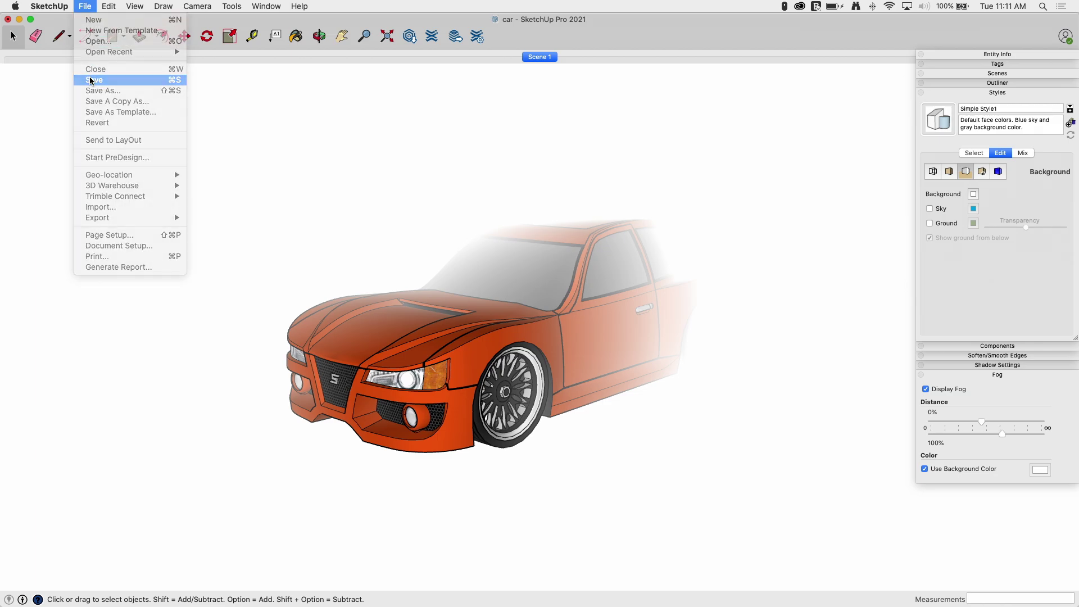
pyautogui.click(85, 7)
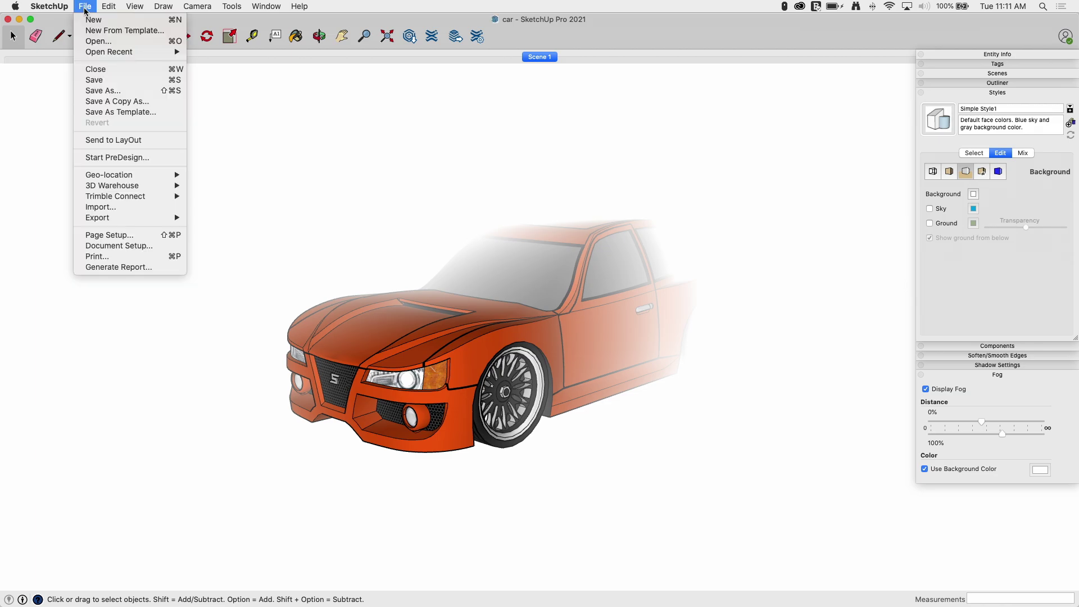
pyautogui.click(107, 140)
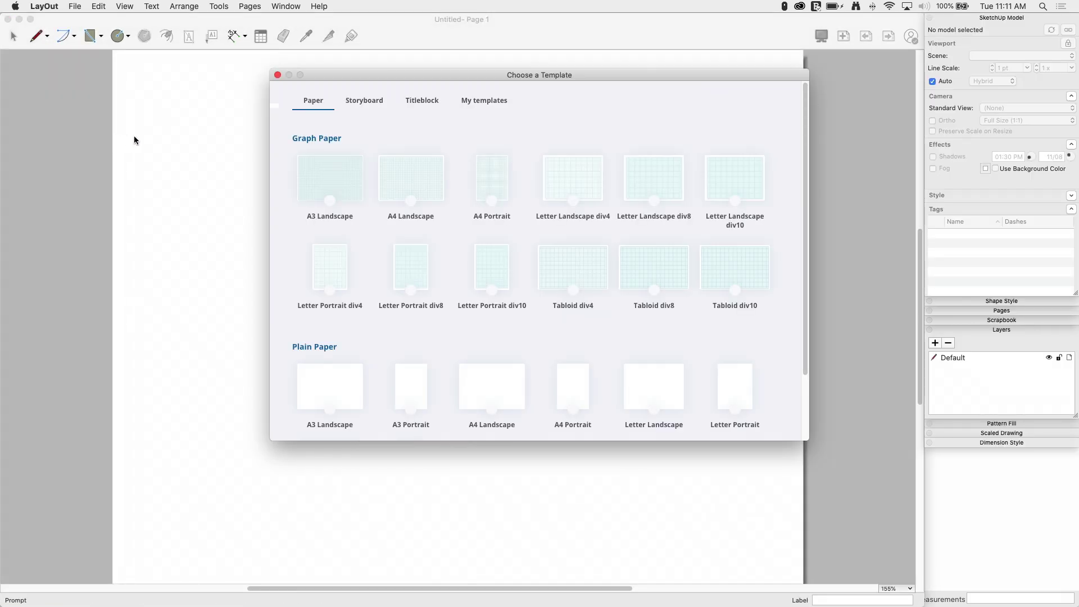
pyautogui.doubleClick(667, 384)
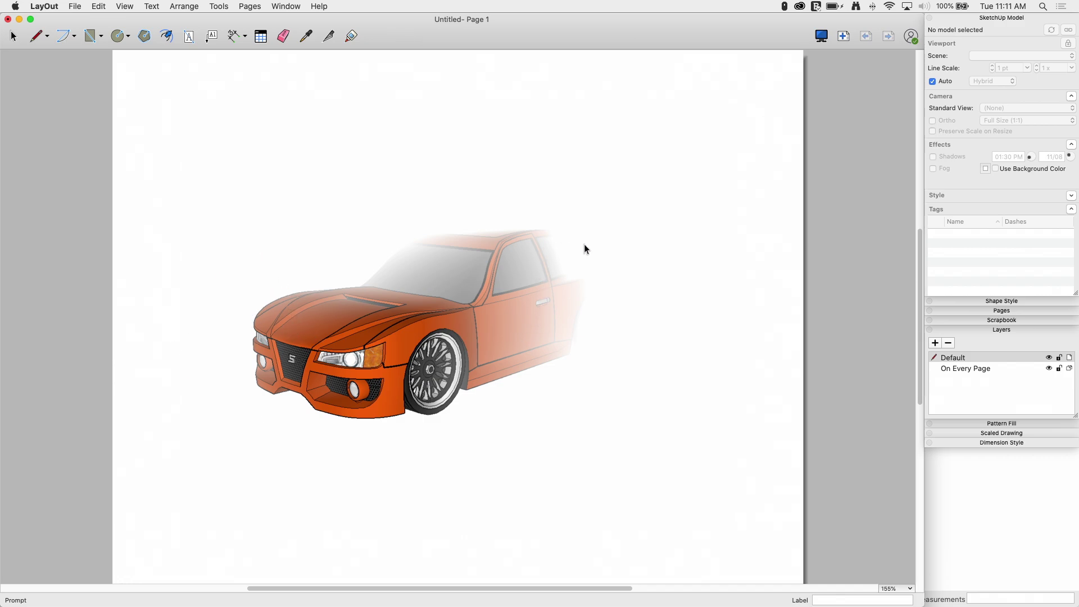
# Enlarge the car viewport from two opposite corners so that it nearly fills the page
pyautogui.click(475, 317)
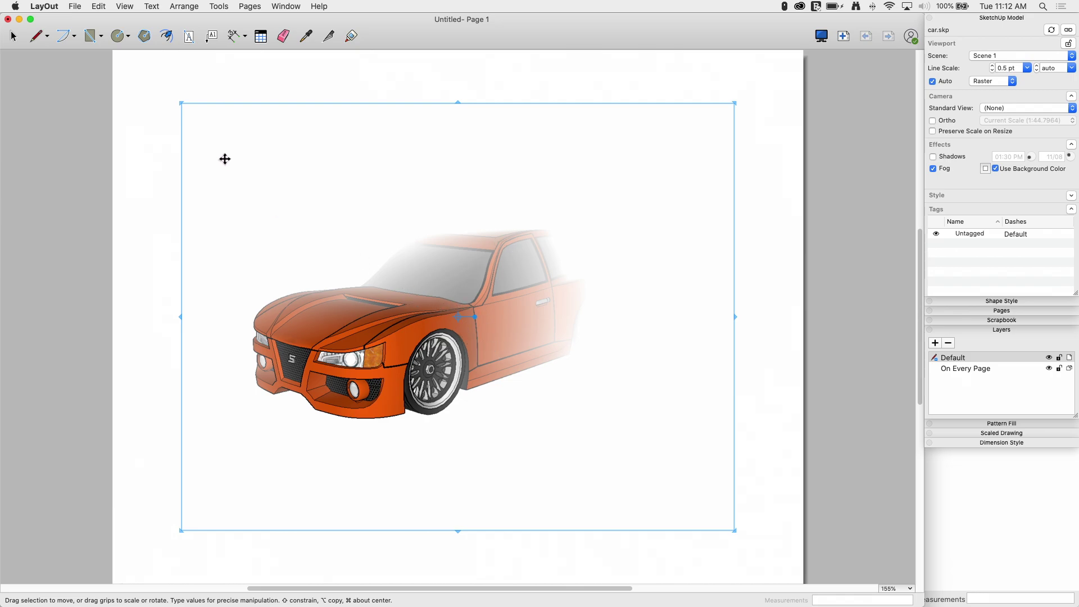
pyautogui.moveTo(180, 103); pyautogui.dragTo(124, 58)
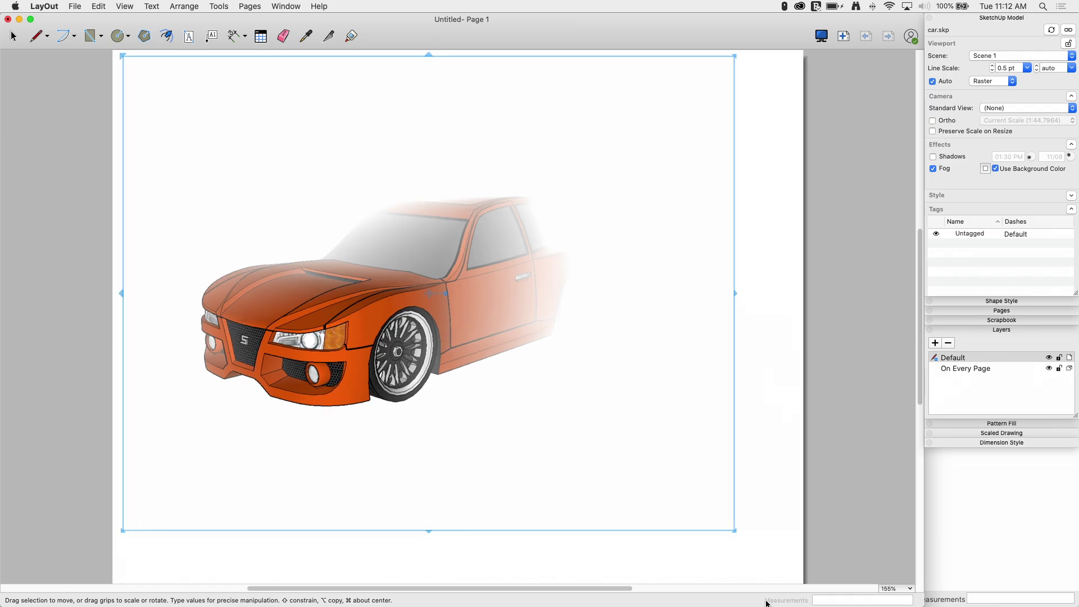
pyautogui.moveTo(733, 531); pyautogui.dragTo(797, 580)
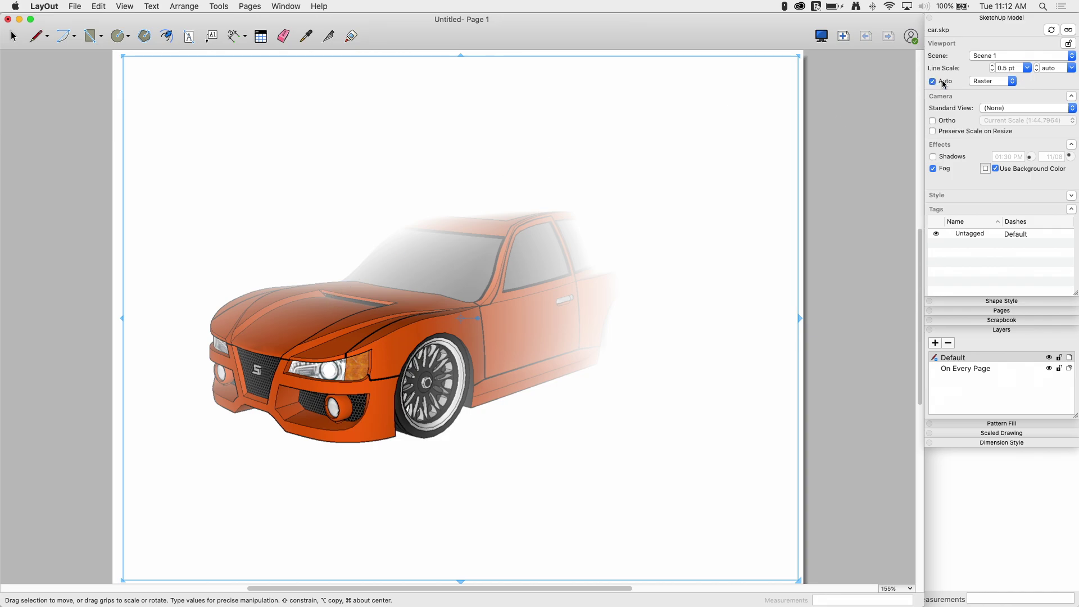
# Preview the car viewport in Vector rendering, and set it to Hybrid with shadows turned on
pyautogui.click(1008, 83)
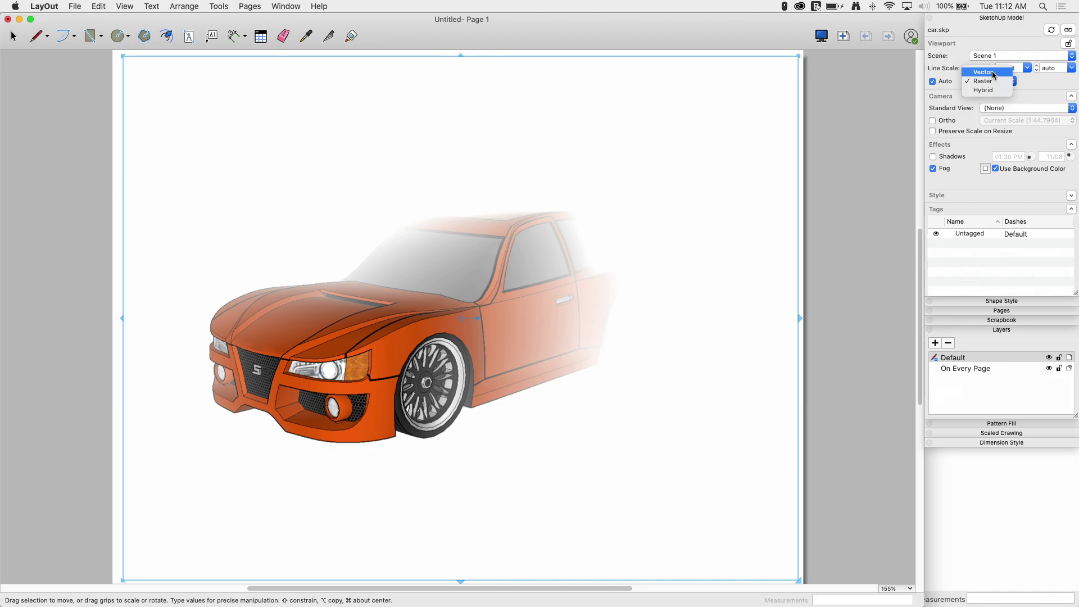
pyautogui.click(851, 190)
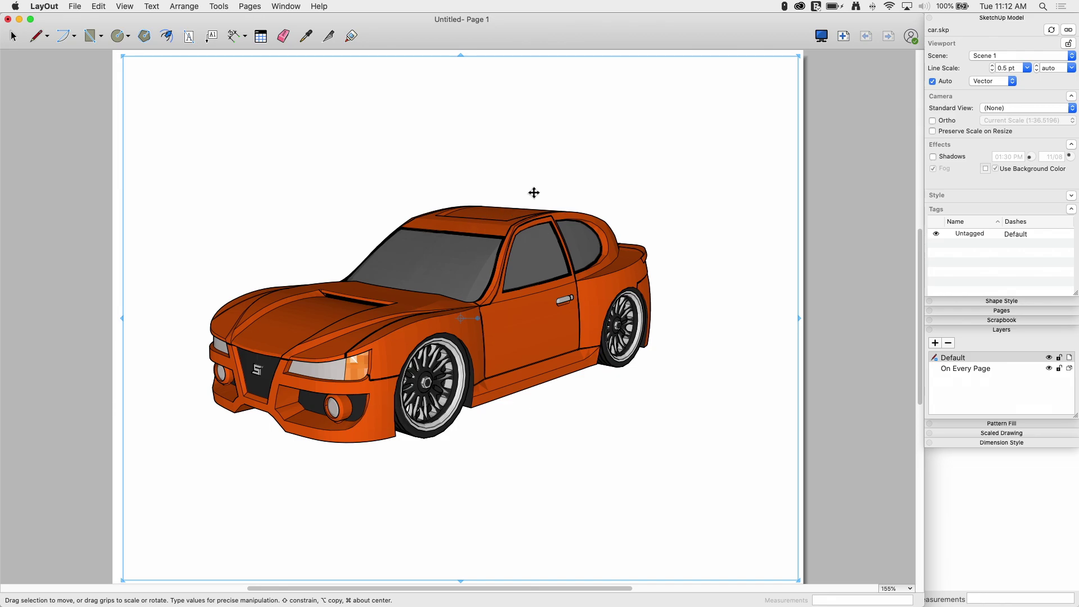
pyautogui.click(1004, 85)
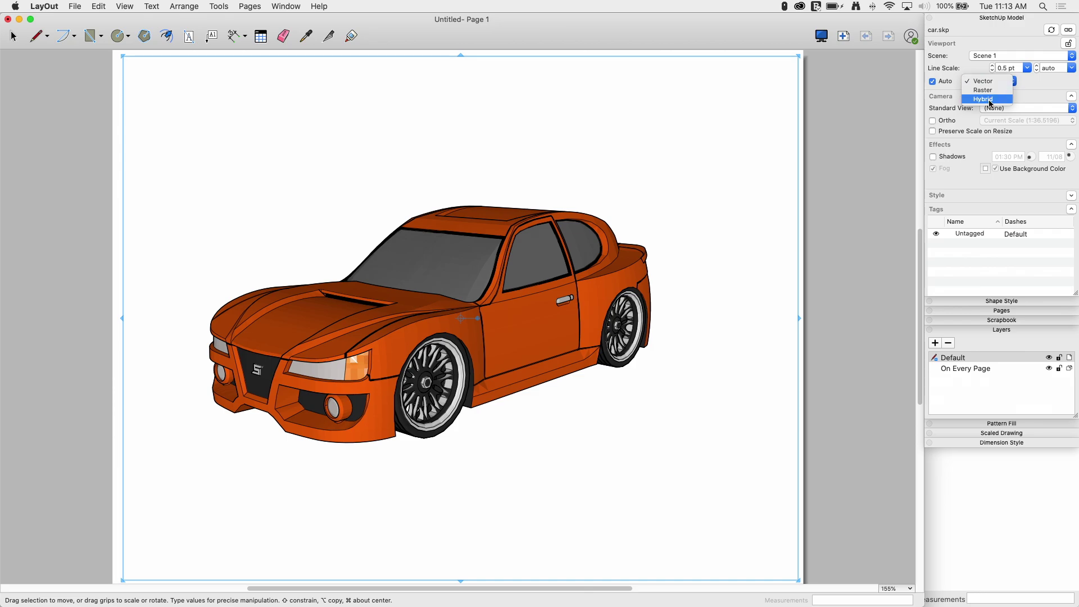
pyautogui.press('Escape')
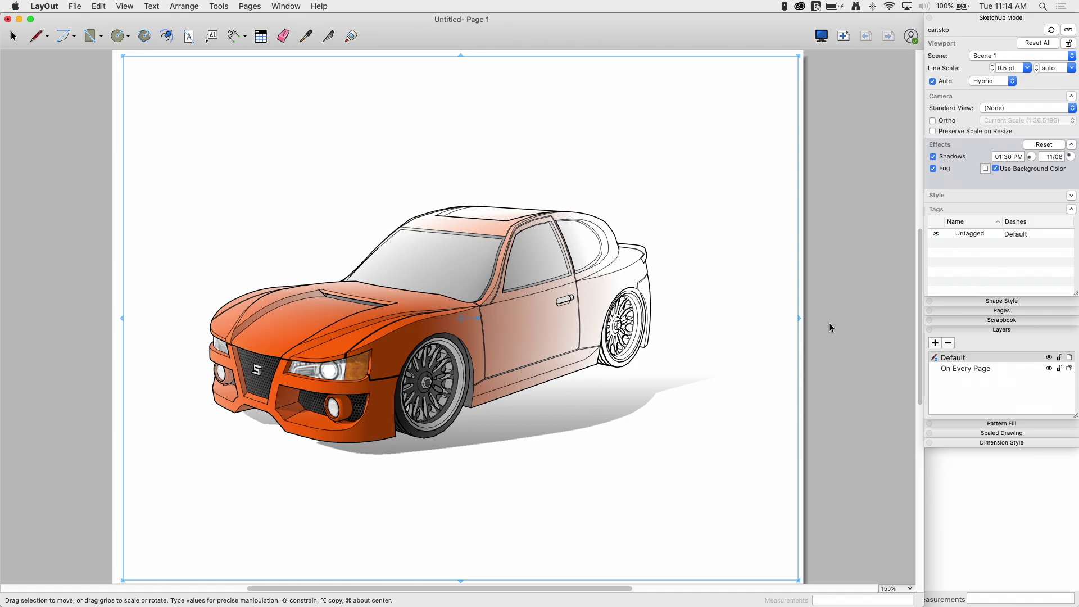
# Check the car without its selection frame, reselect the viewport and set its line scale to 0.6 pt
pyautogui.click(854, 323)
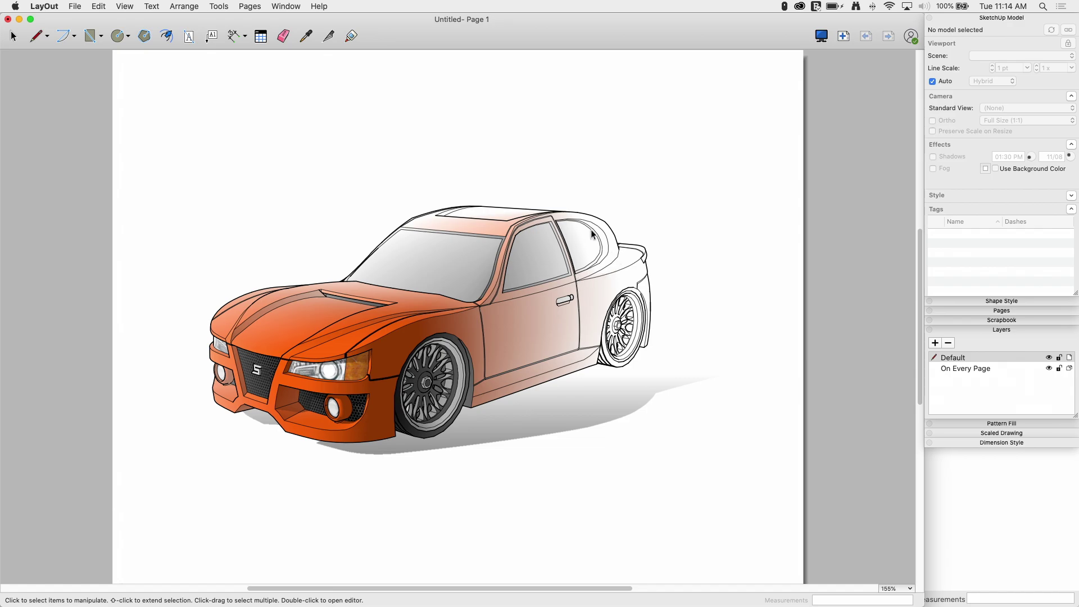
pyautogui.click(593, 325)
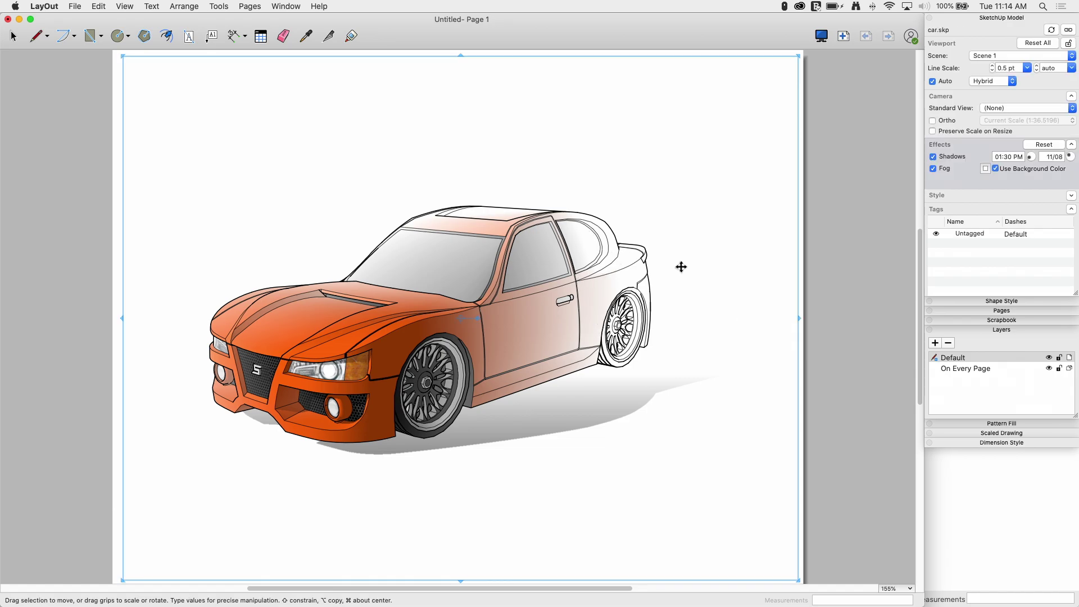
pyautogui.click(1027, 68)
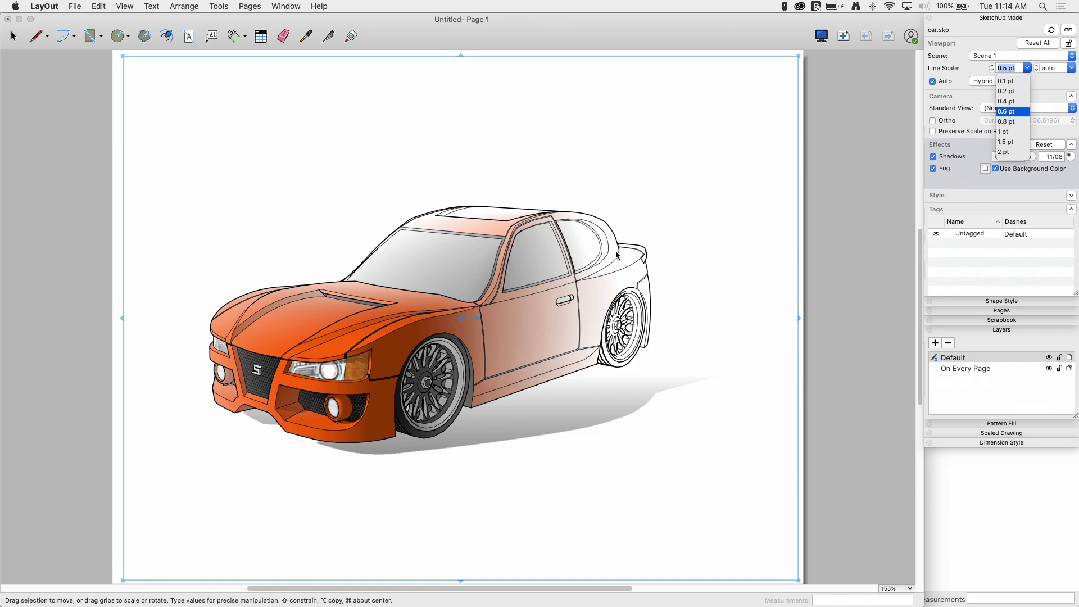
pyautogui.press('Return')
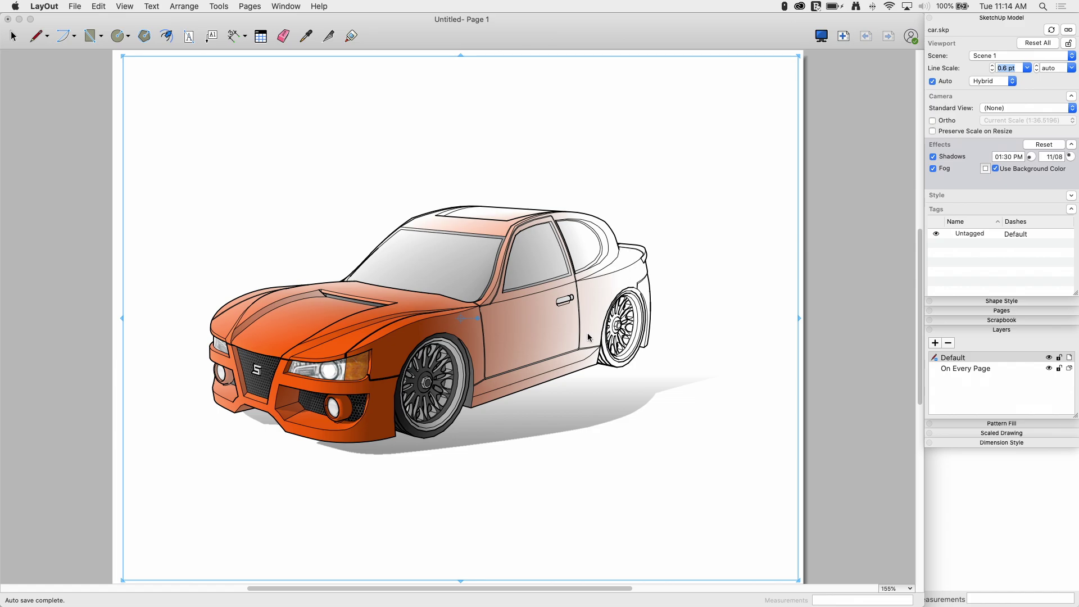
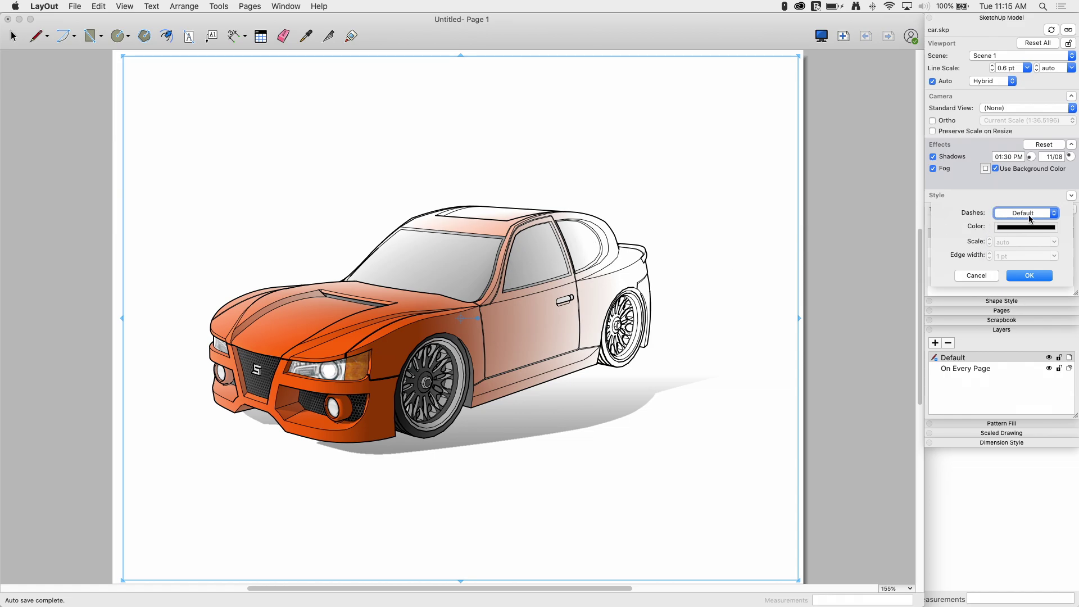
# Override the Untagged tag's lines with a solid dash style in the Steel color, and close the color picker
pyautogui.click(1030, 218)
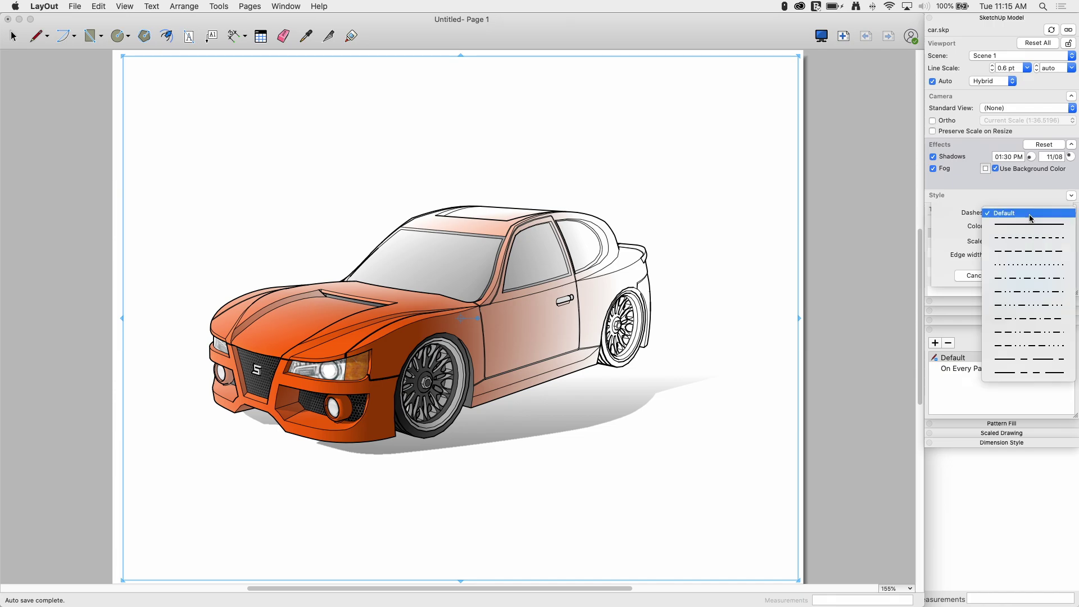
pyautogui.click(992, 230)
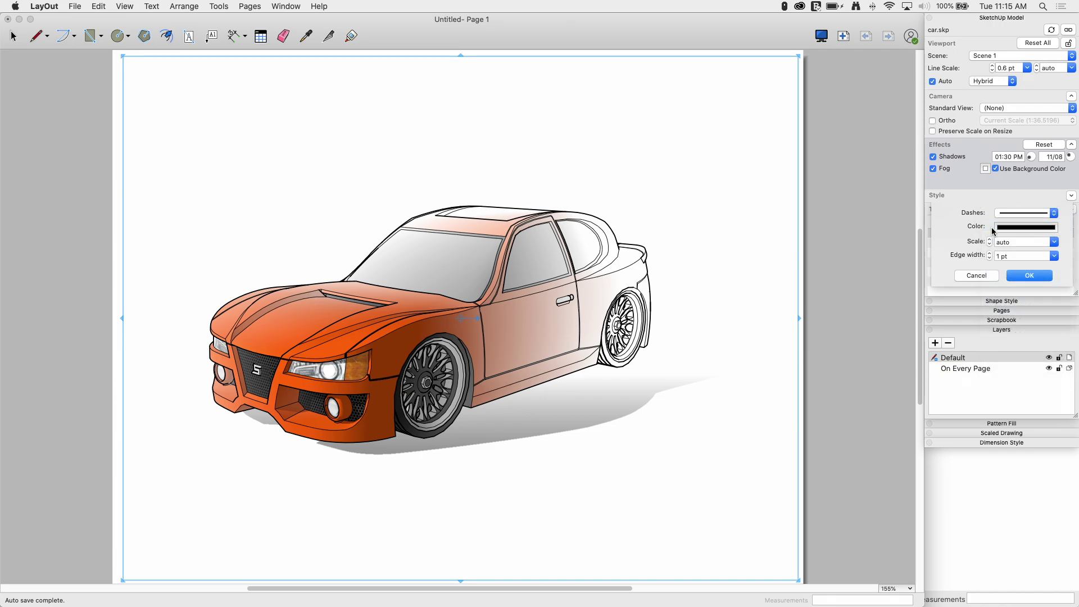
pyautogui.click(1009, 229)
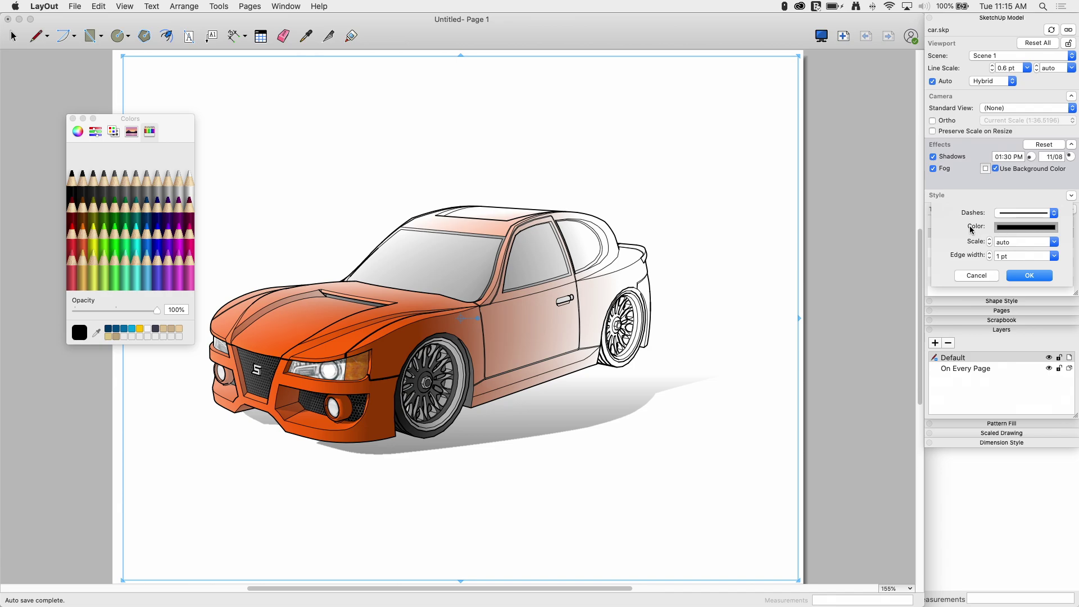
pyautogui.click(115, 180)
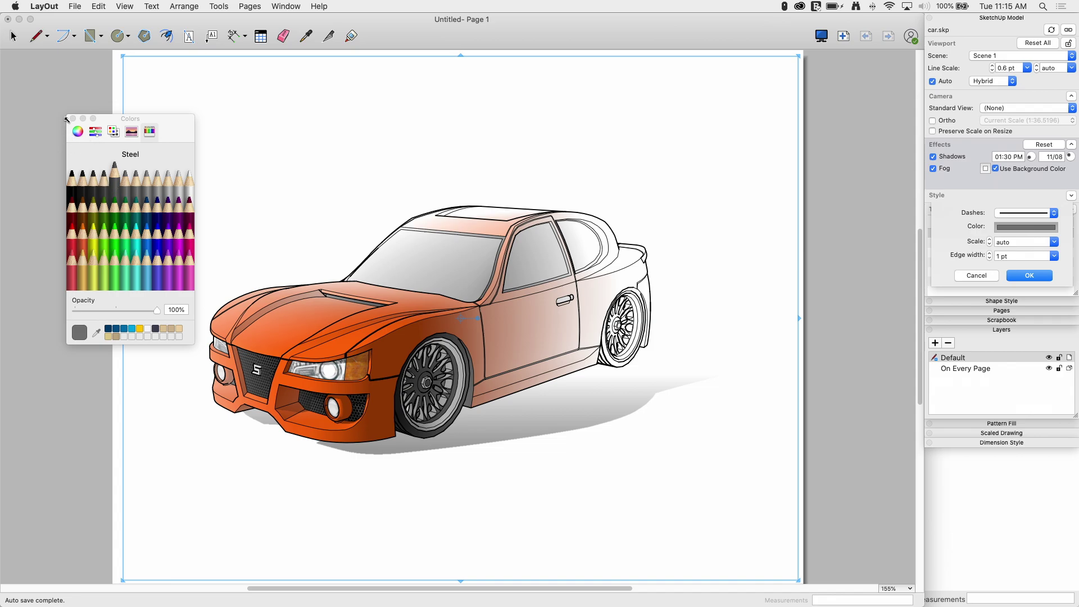
pyautogui.click(1027, 275)
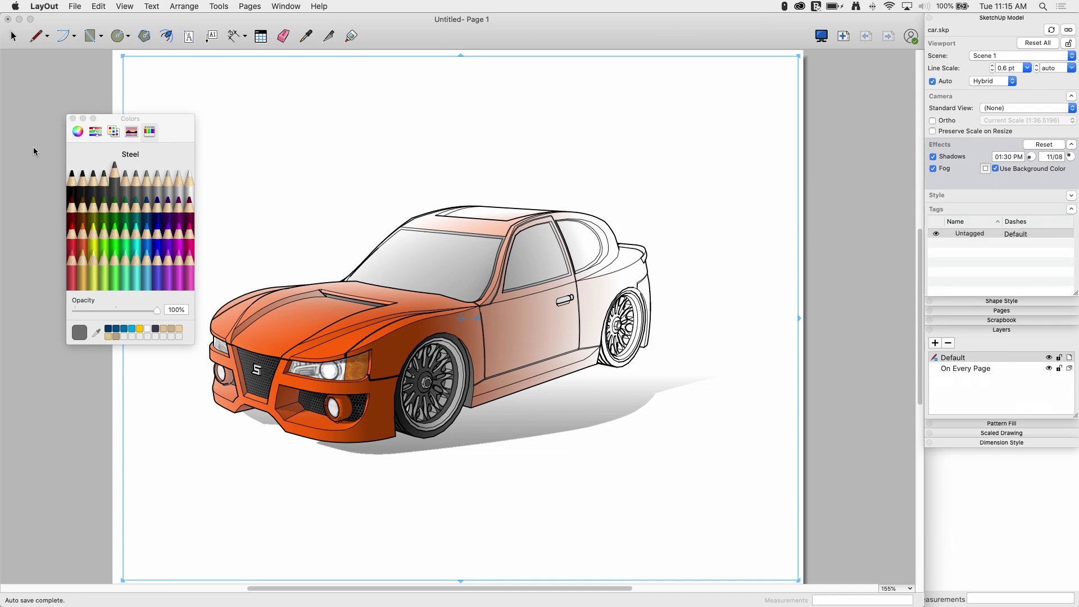
pyautogui.click(73, 119)
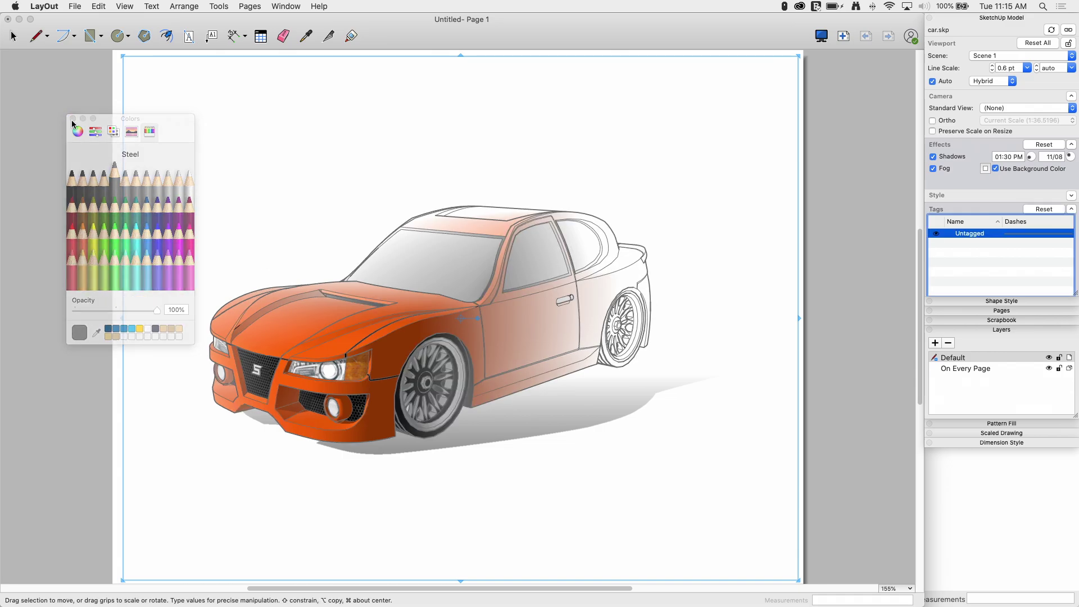
# Deselect the viewport and examine the recolored line work on the car up close
pyautogui.click(871, 303)
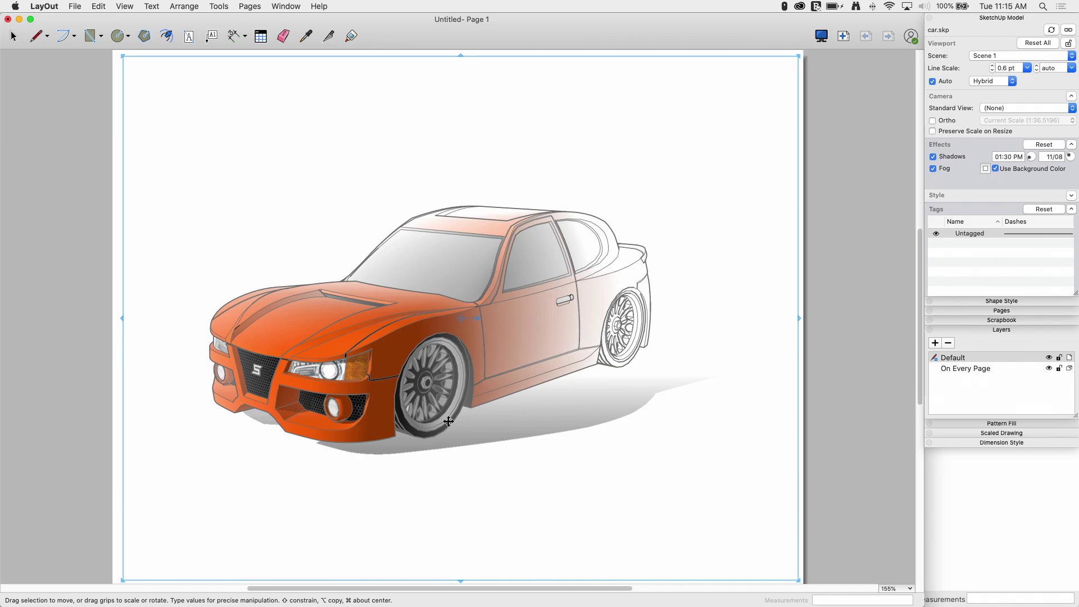
pyautogui.click(833, 259)
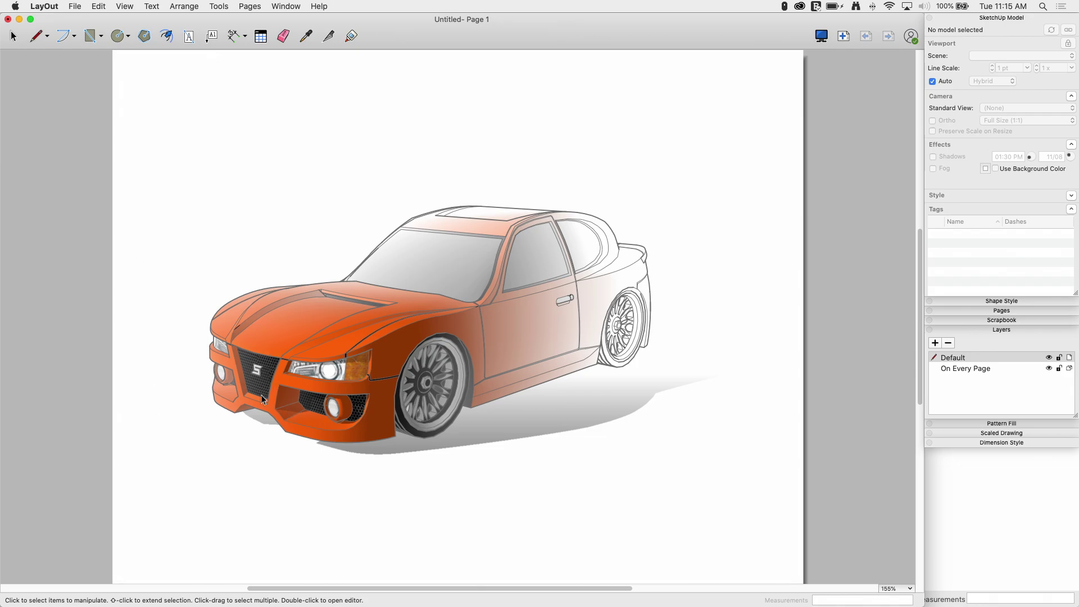
pyautogui.scroll(2, 268, 395)
pyautogui.scroll(2, 299, 463)
pyautogui.scroll(2, 488, 388)
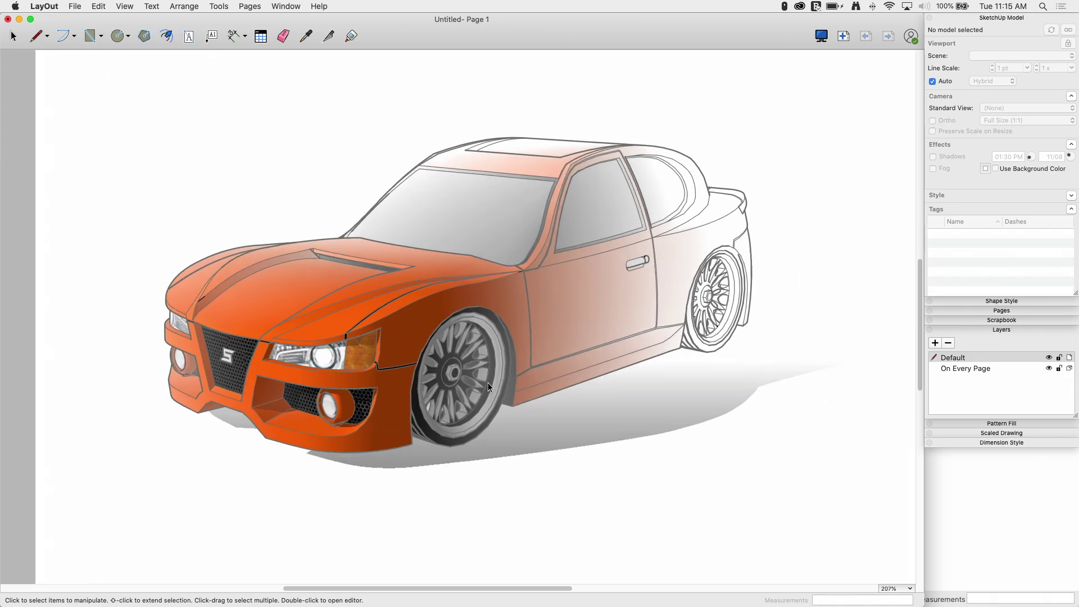
pyautogui.scroll(1, 883, 362)
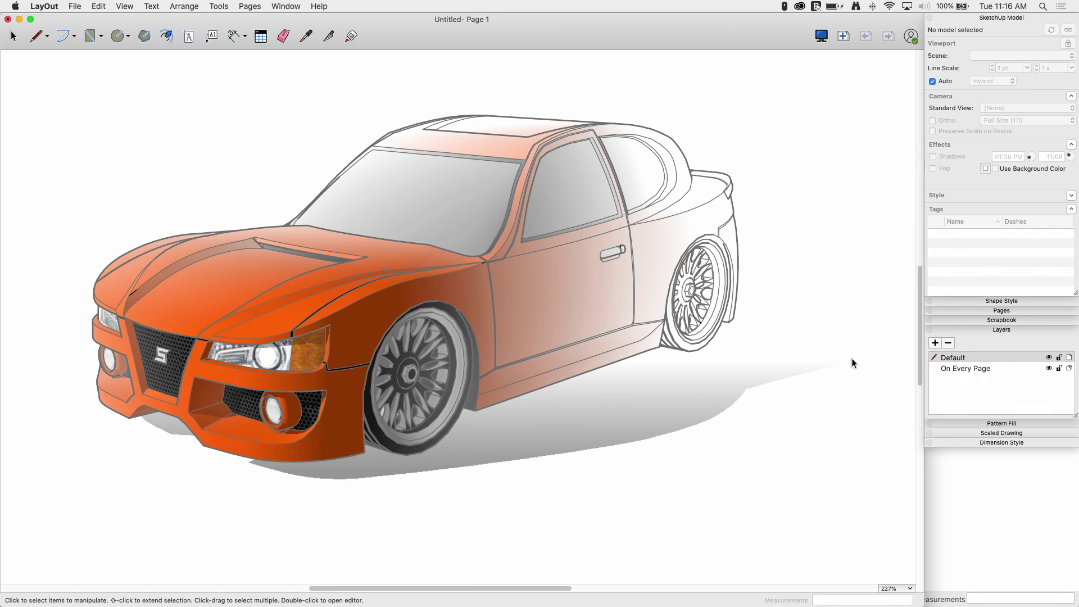